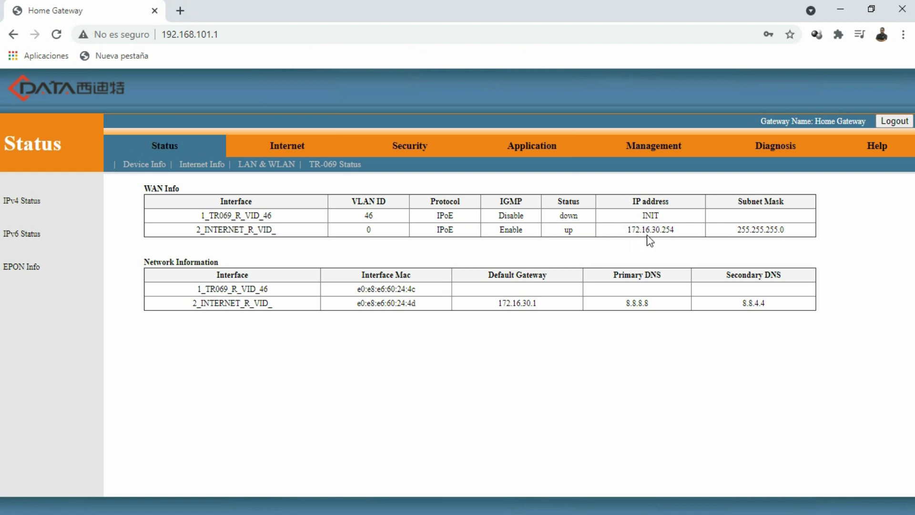
- Start adding a new NAT virtual server entry in the gateway's Advanced NAT settings
left_click(841, 10)
left_click(538, 152)
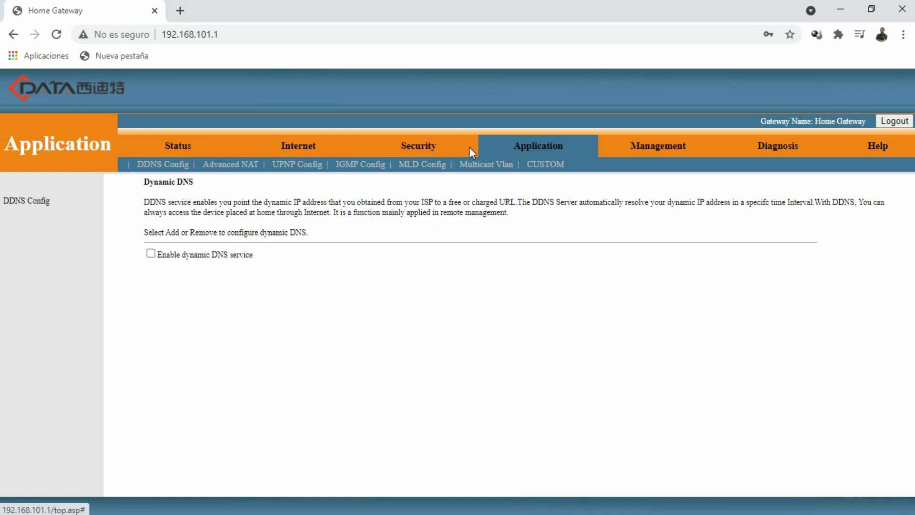
left_click(240, 166)
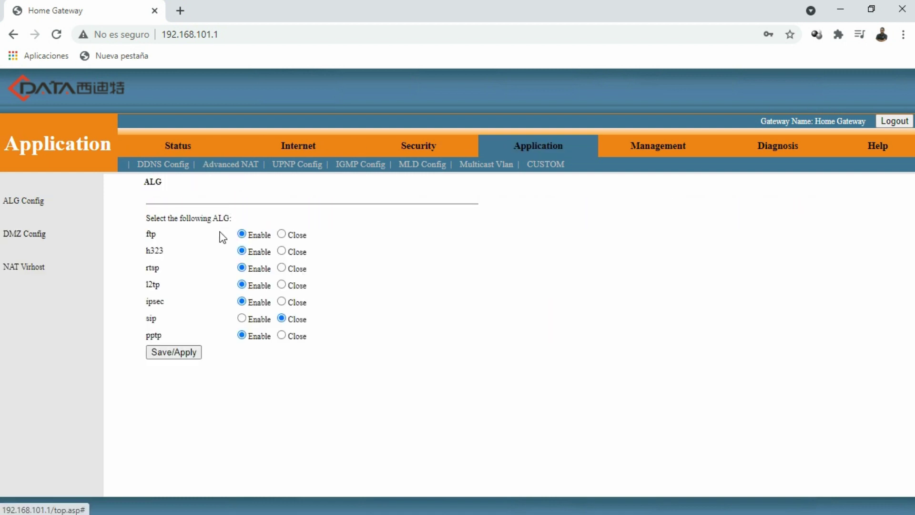
left_click(36, 272)
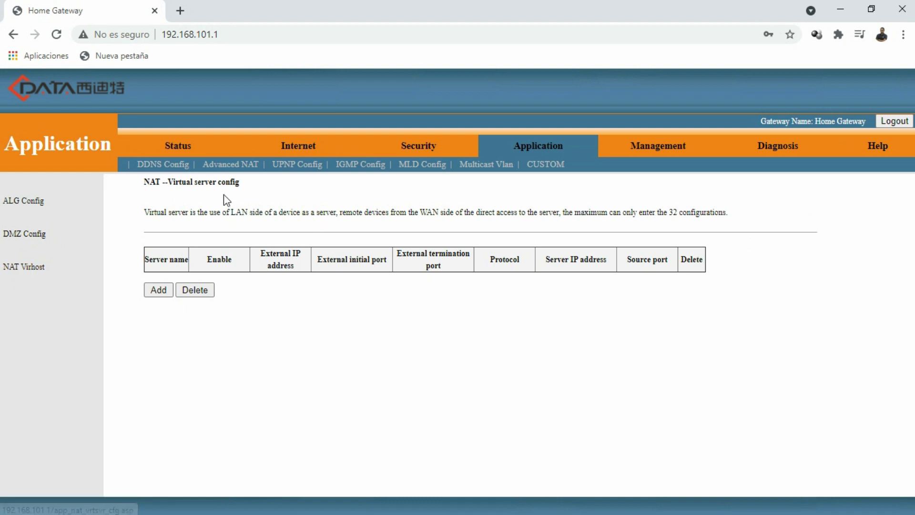
left_click(159, 291)
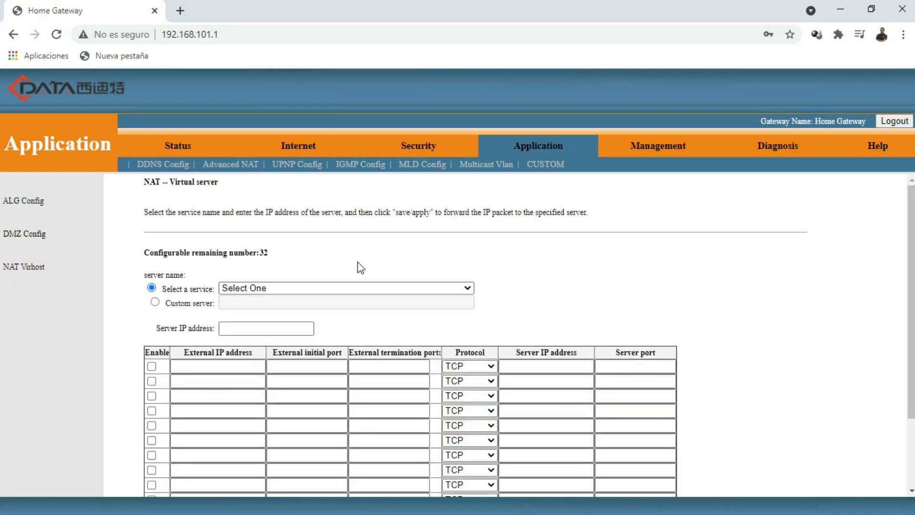
- Choose a custom server for the virtual server entry and name it WEB
left_click(155, 302)
left_click(401, 301)
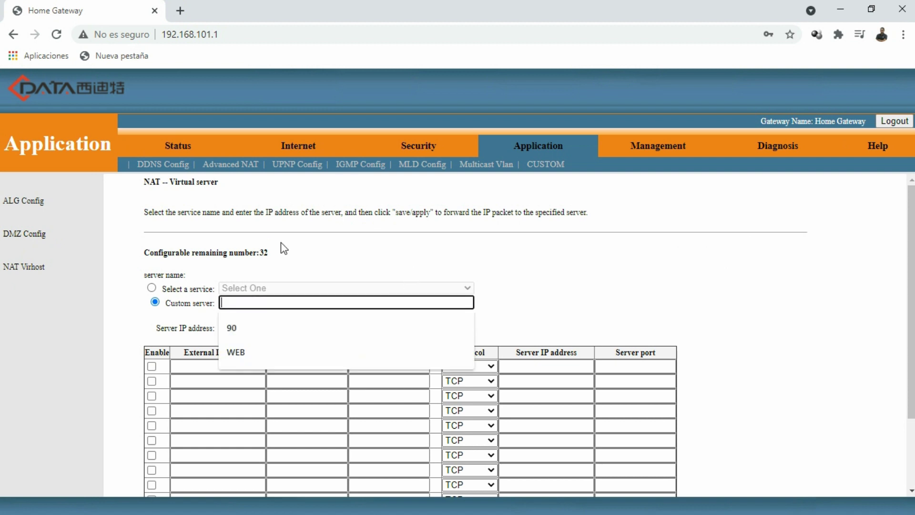
left_click(247, 353)
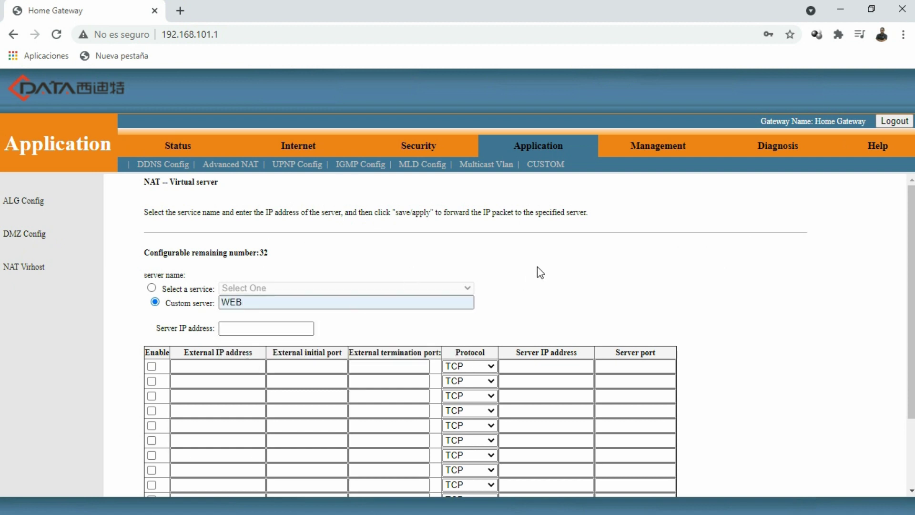
- Check the network diagram for the MikroTik router's WAN address and set the server IP address to 192.168.101.20
scroll(538, 271, "down", 1)
left_click(298, 262)
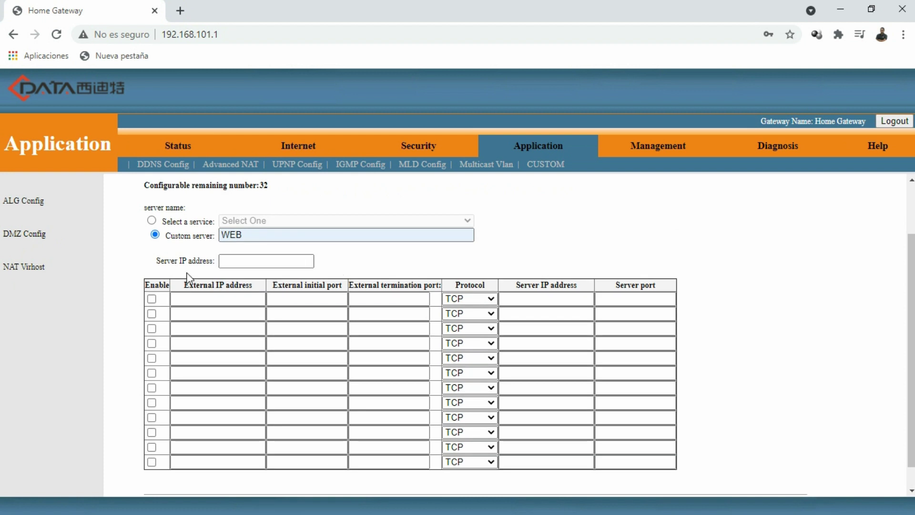
left_click(281, 261)
left_click(339, 251)
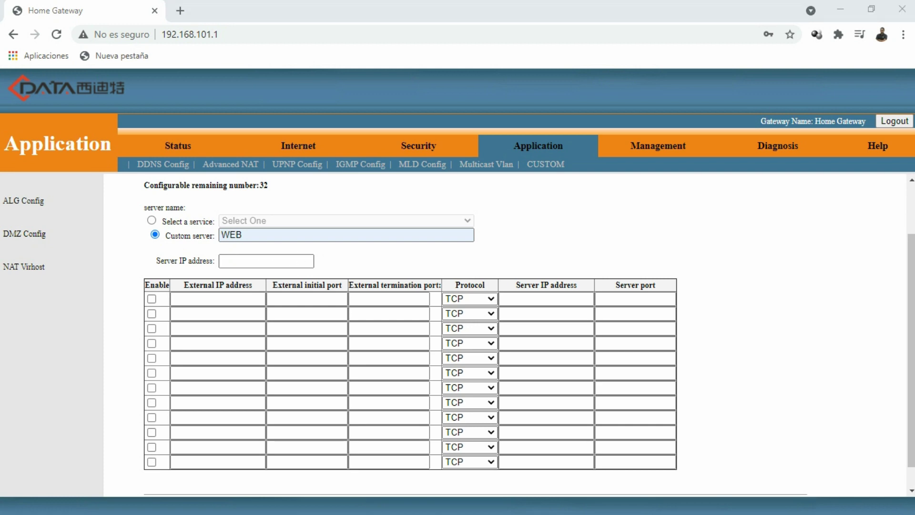
key("alt+Tab")
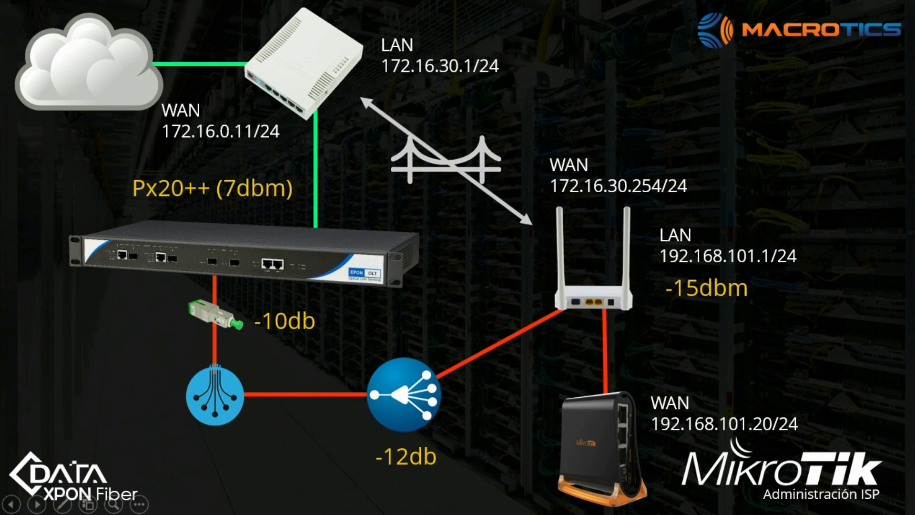
key("alt+Tab")
left_click(272, 261)
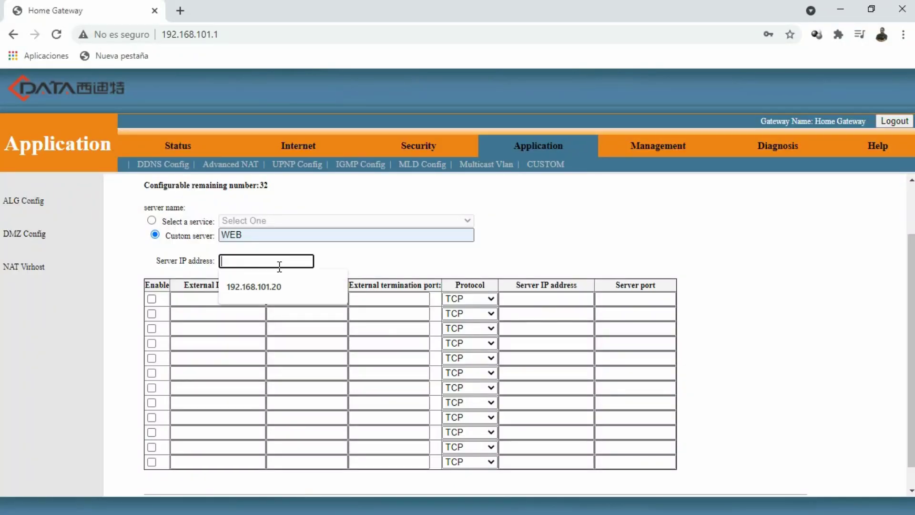
left_click(299, 298)
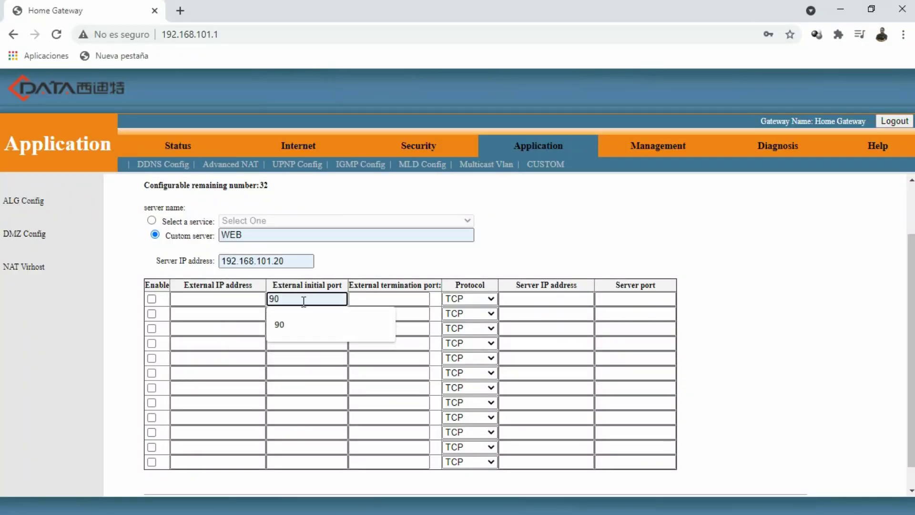
left_click(361, 260)
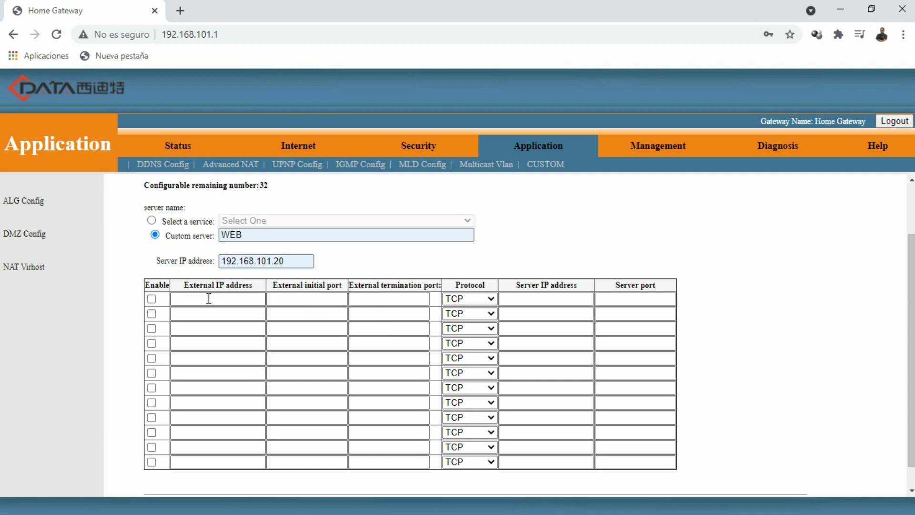
- Enable the first forwarding row and set both its external initial port and external termination port to 90
left_click(357, 295)
left_click(577, 300)
left_click(649, 300)
left_click(372, 299)
left_click(205, 298)
left_click(152, 299)
left_click(272, 299)
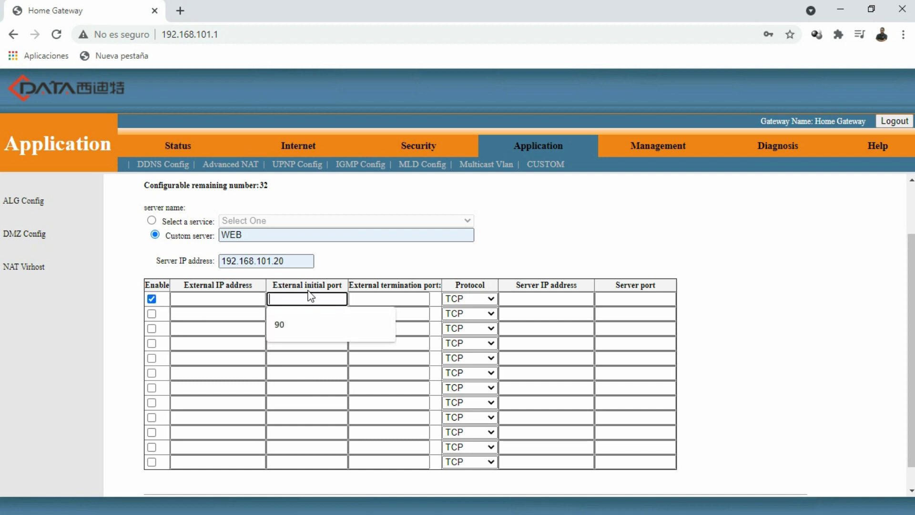
type("90")
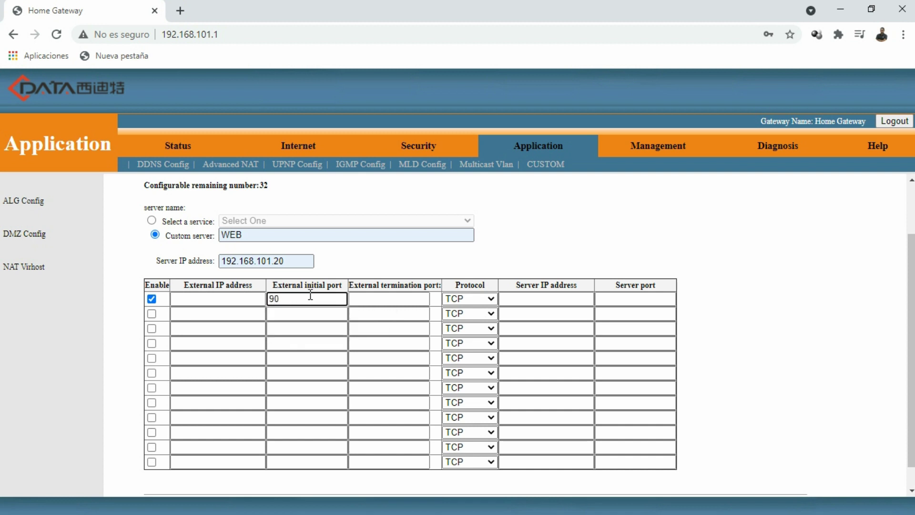
left_click(376, 299)
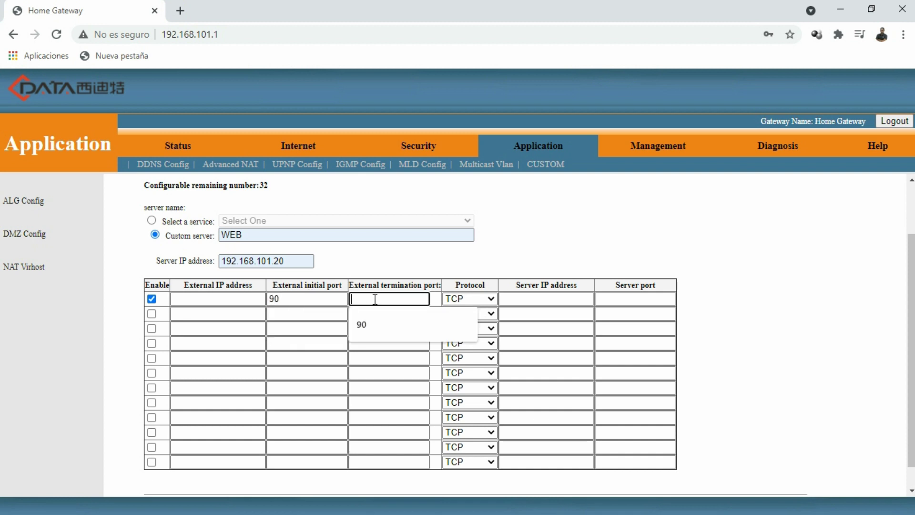
type("90")
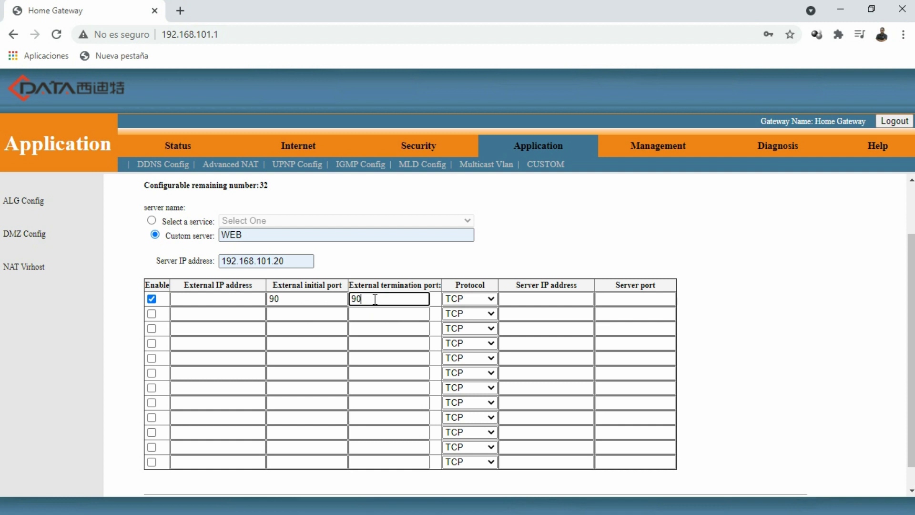
- Set the first row's server IP address to 192.168.101.20 and server port to 80, and save the virtual server
left_click(400, 263)
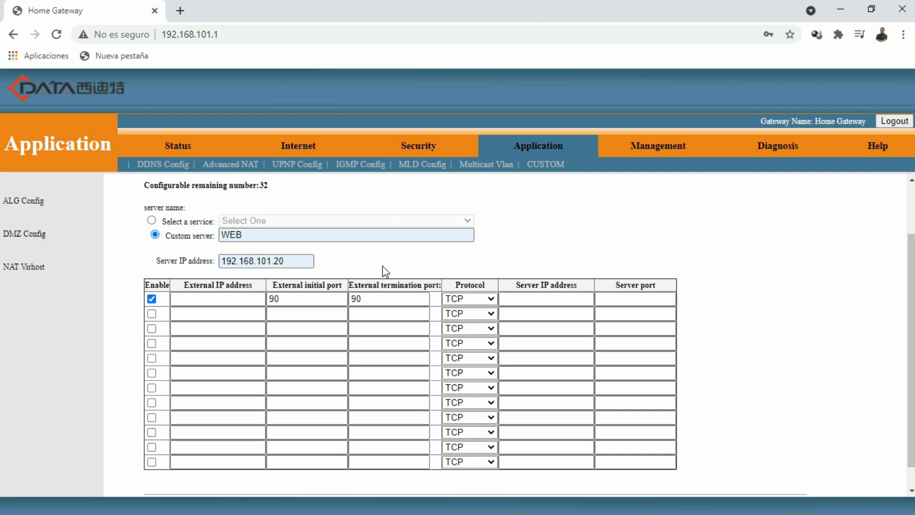
left_click(548, 299)
left_click(613, 323)
left_click(636, 299)
left_click(637, 316)
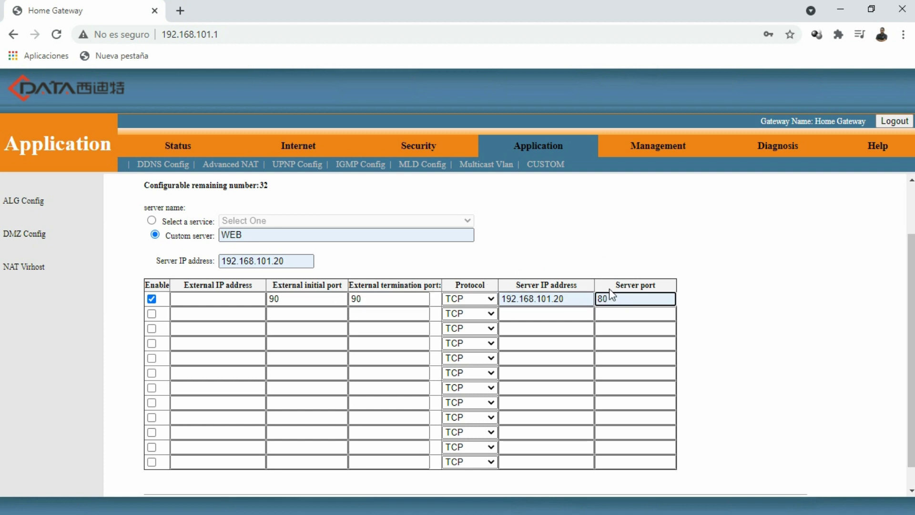
scroll(561, 260, "down", 1)
left_click(176, 481)
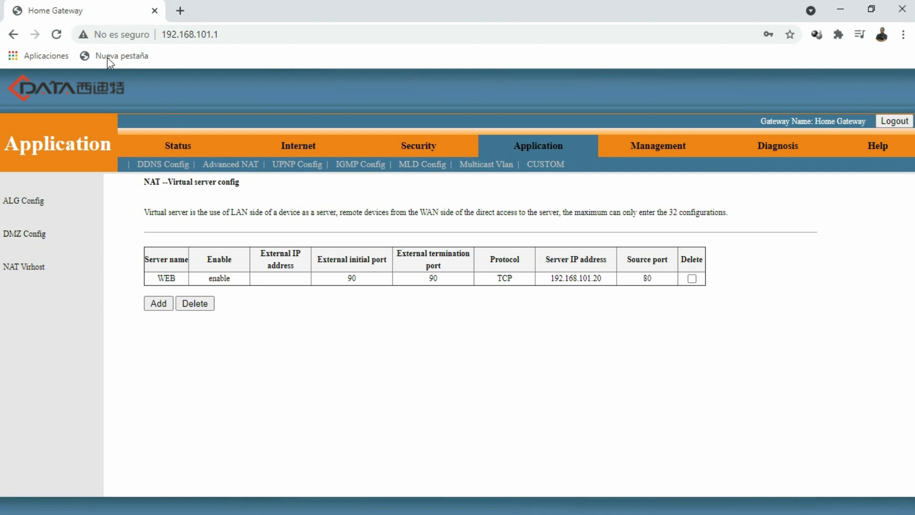
- Reload the gateway page and reopen the NAT virtual server list to check the saved WEB rule
left_click(56, 35)
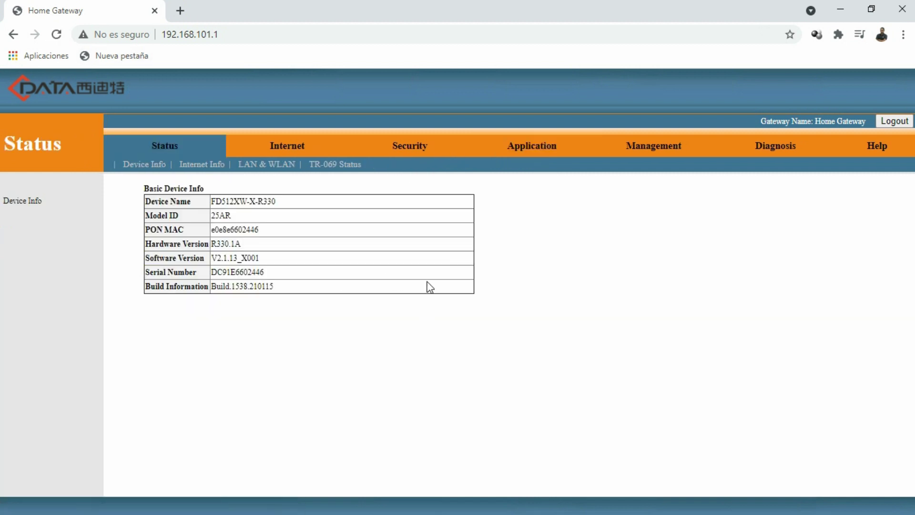
left_click(512, 148)
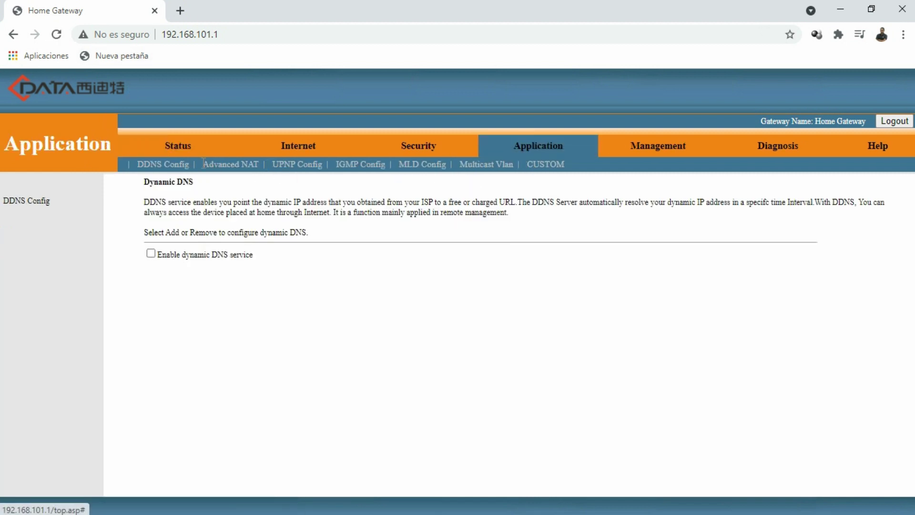
left_click(231, 164)
left_click(37, 270)
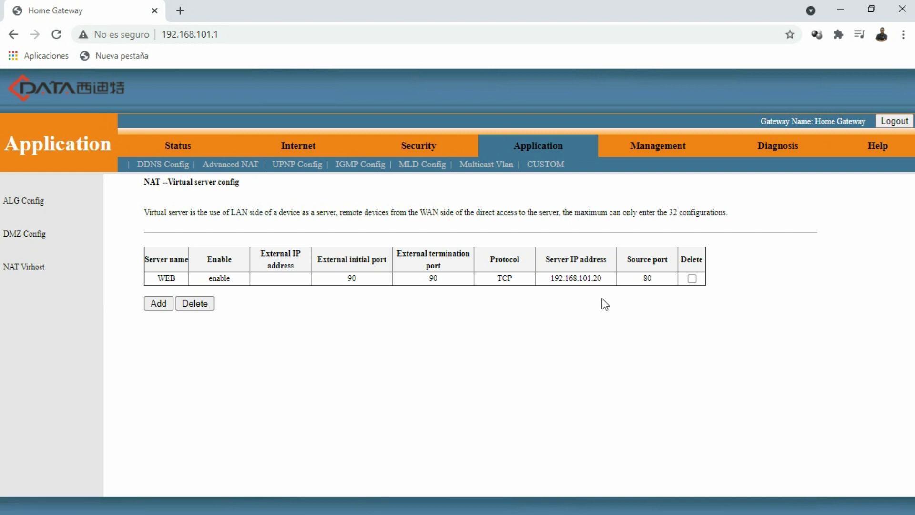
- Open a new browser tab for testing the forwarded port
left_click(181, 11)
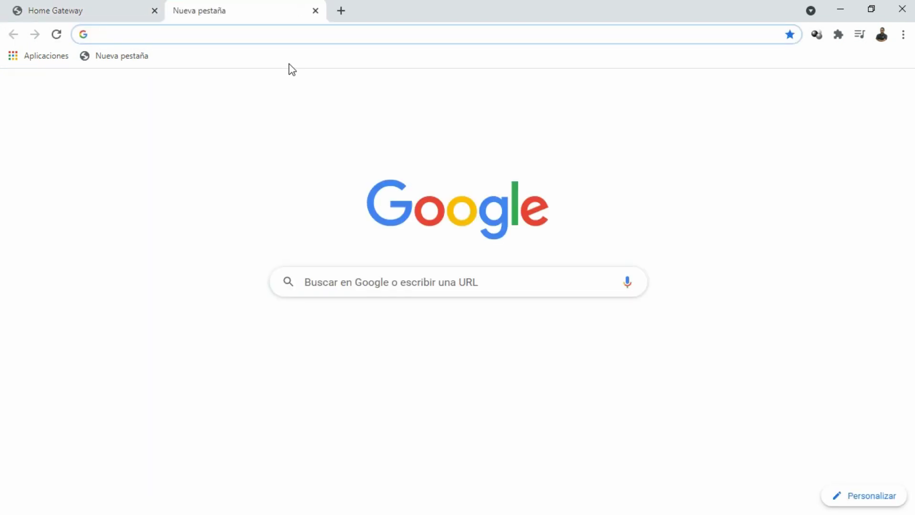
type("172.168.")
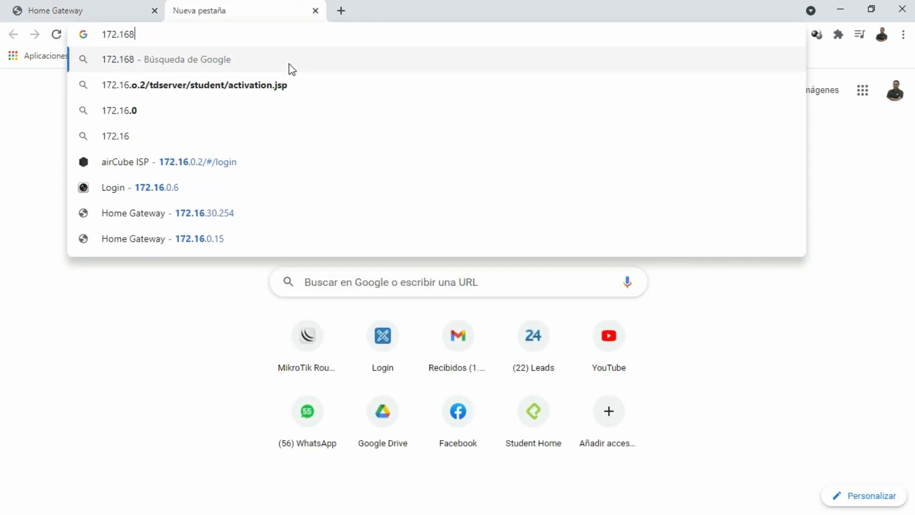
key("BackSpace")
key("BackSpace")
key("BackSpace")
key("BackSpace")
key("BackSpace")
key("BackSpace")
key("BackSpace")
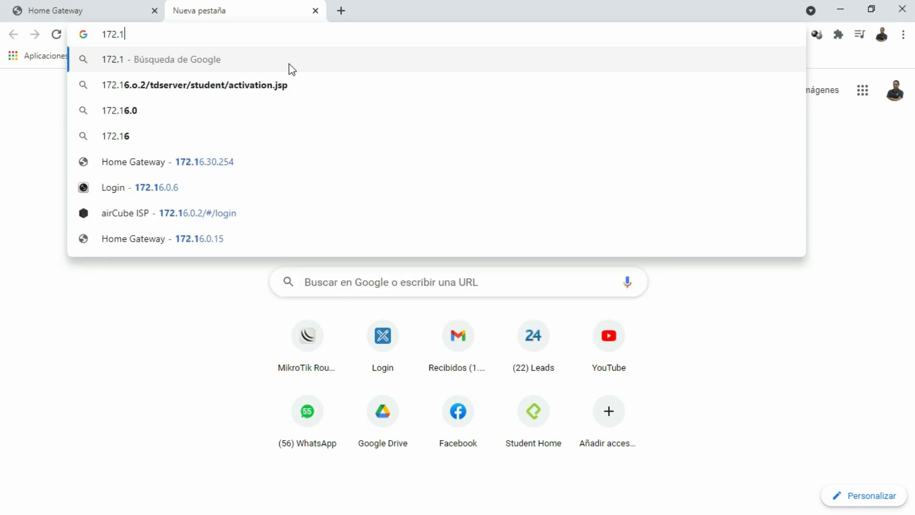
type("9")
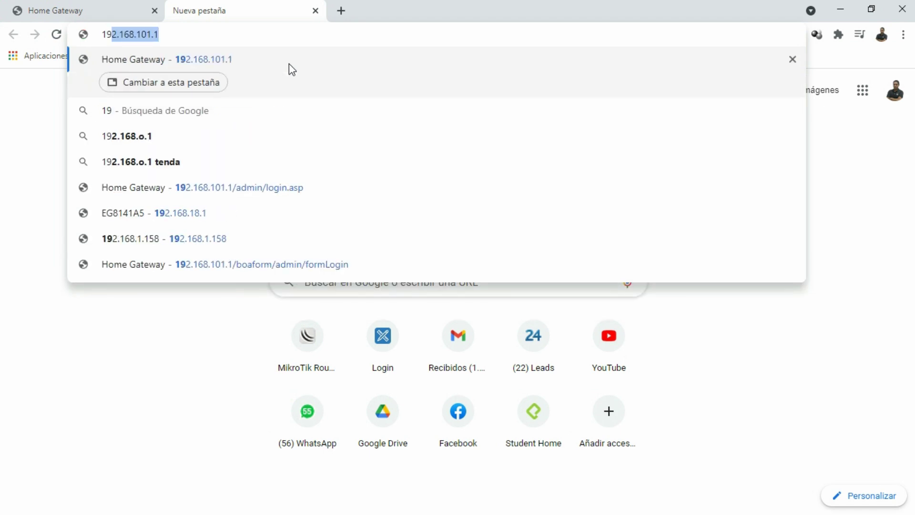
type("2.")
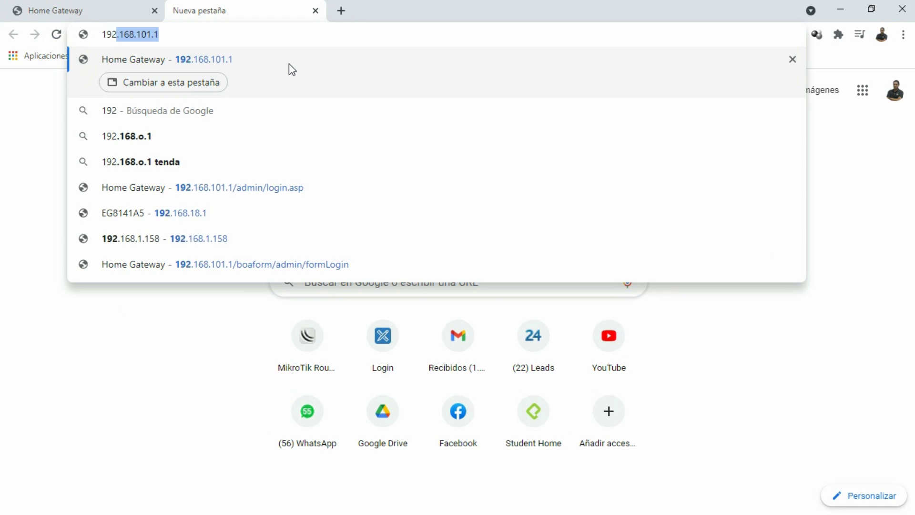
key("BackSpace")
key("BackSpace")
key("BackSpace")
key("BackSpace")
key("BackSpace")
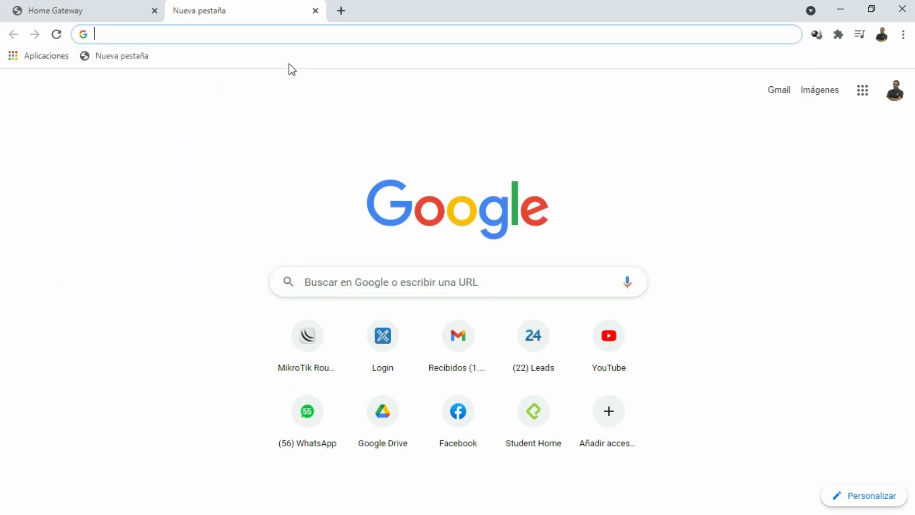
- Load 172.16.30.254:90 in the new tab to test the port forwarding
type("172.16.")
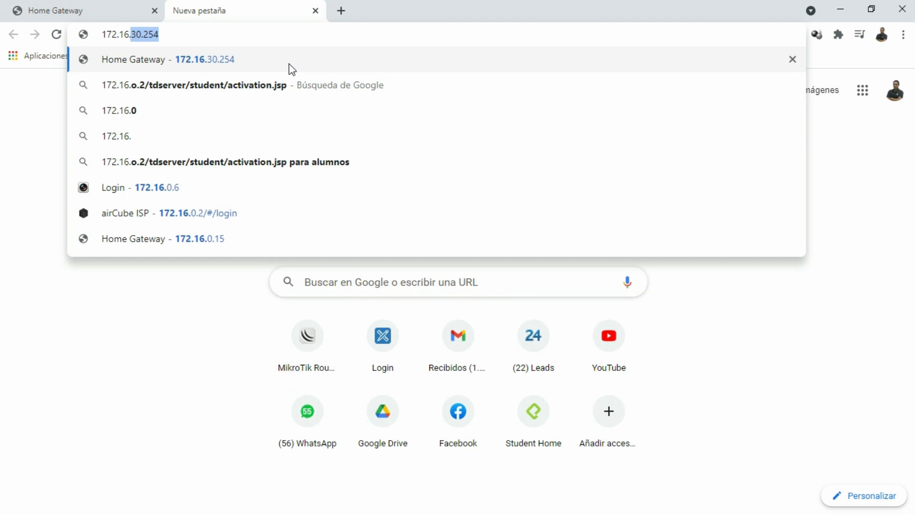
type("30.")
type("254")
key("BackSpace")
type("54")
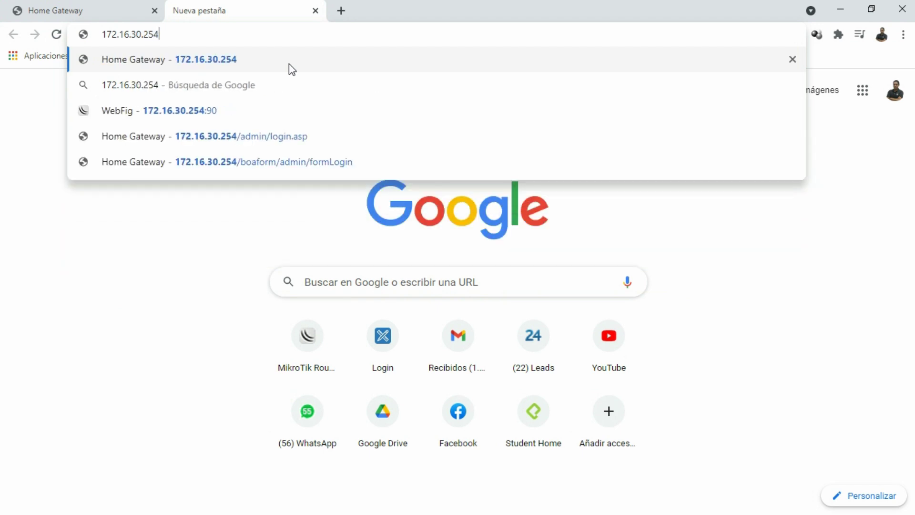
type(":")
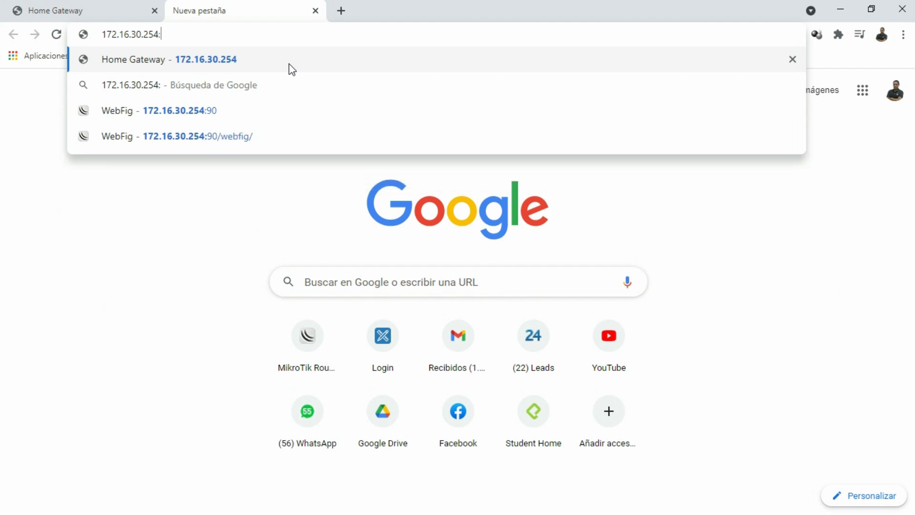
type("90")
key("Return")
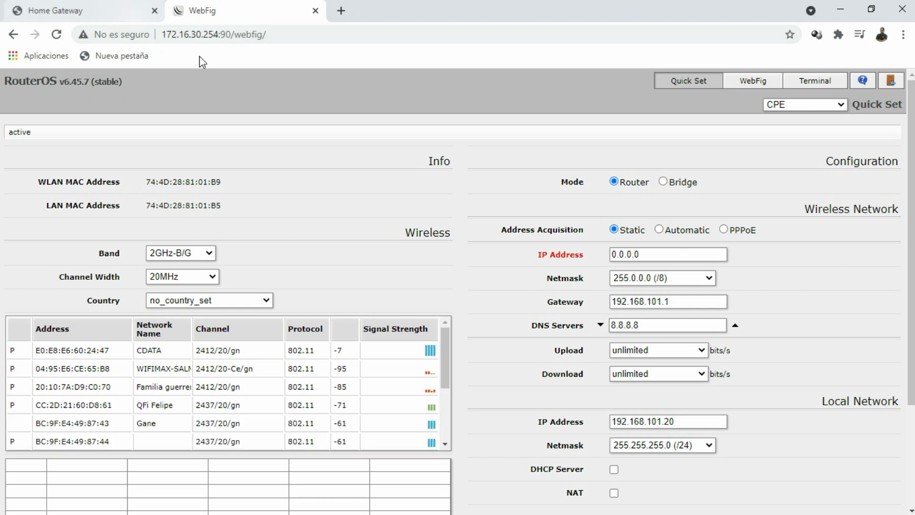
- Return to the Home Gateway tab and view the Internet status to check the WAN IP address
left_click(106, 10)
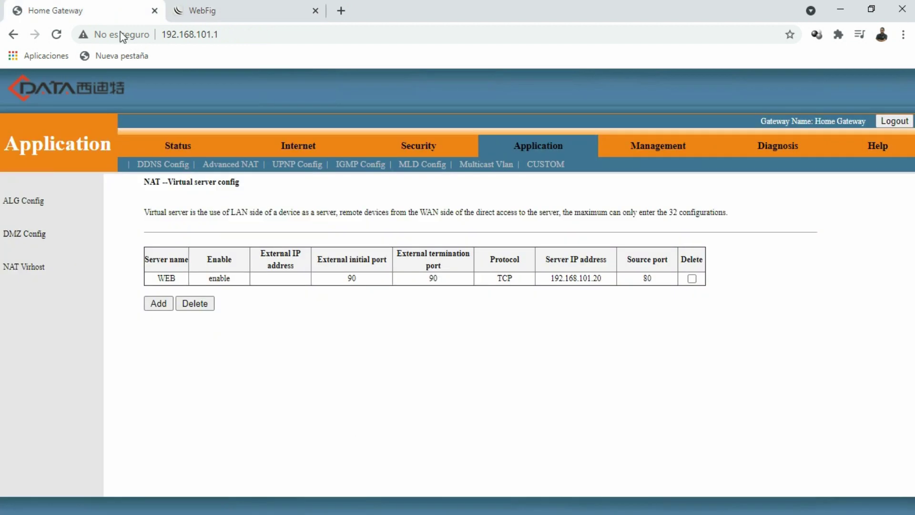
left_click(199, 143)
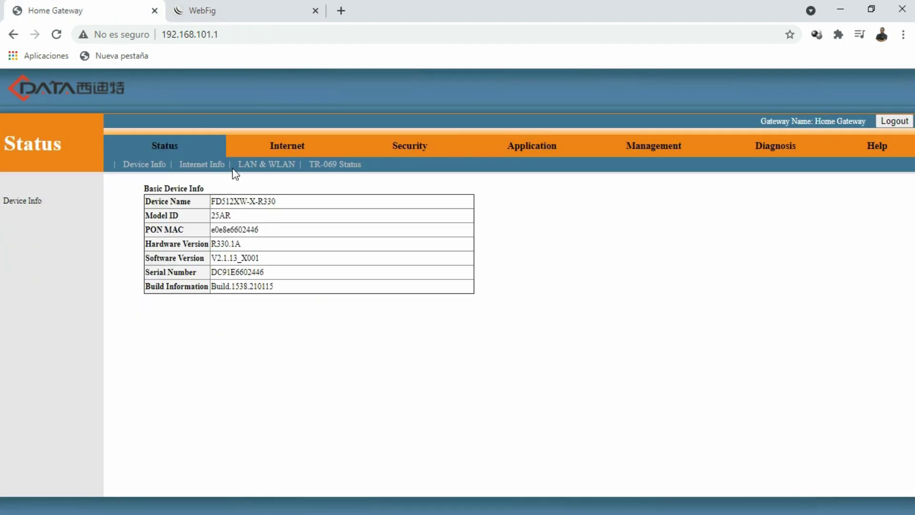
left_click(208, 166)
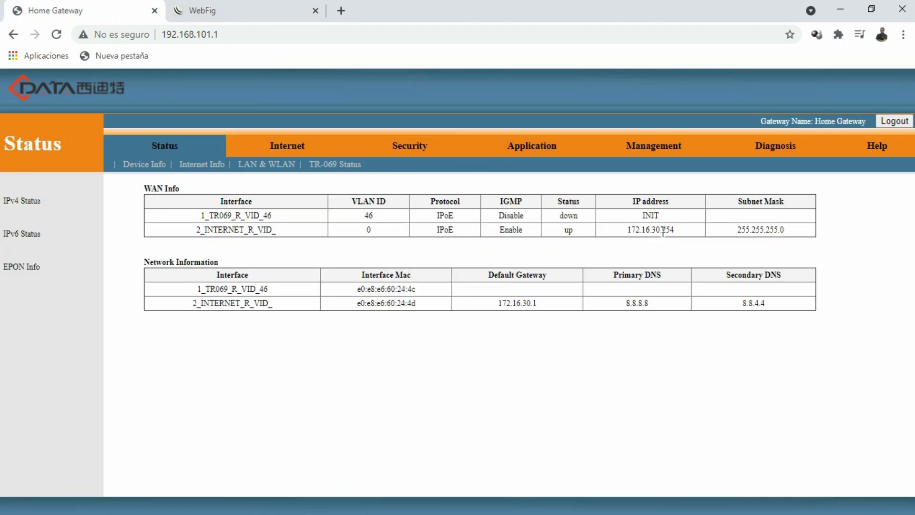
- Return to the WebFig tab and load 172.16.30.254 without a port to check which device answers
left_click(235, 16)
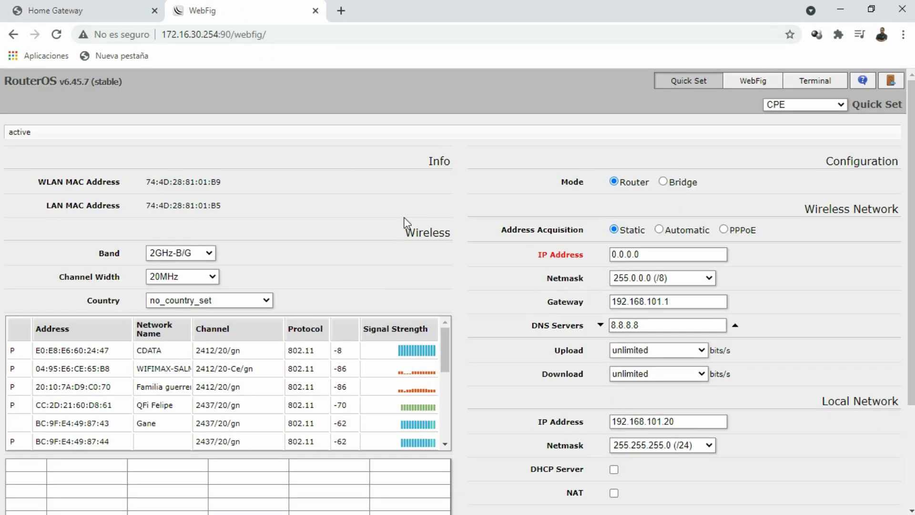
left_click_drag(219, 35, 434, 35)
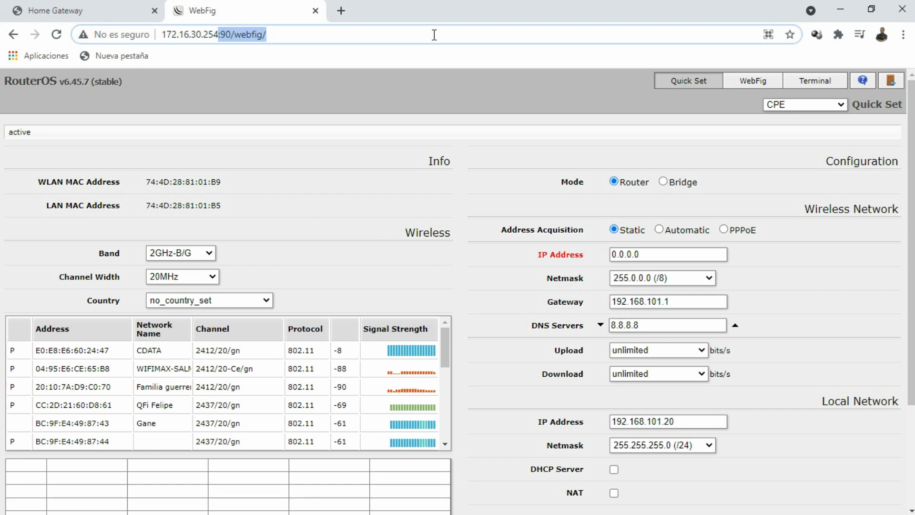
key("BackSpace")
key("Return")
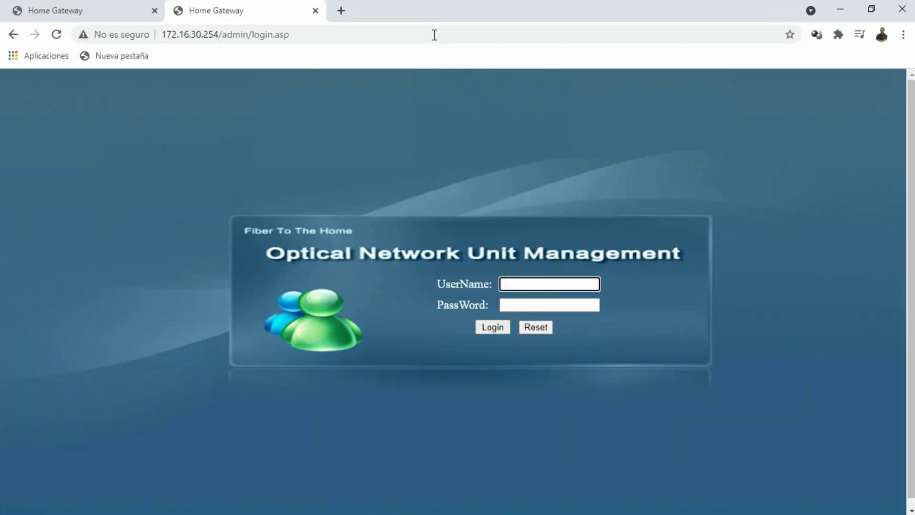
- Load 172.16.30.254:80 to test access through the default web port
left_click_drag(219, 34, 404, 32)
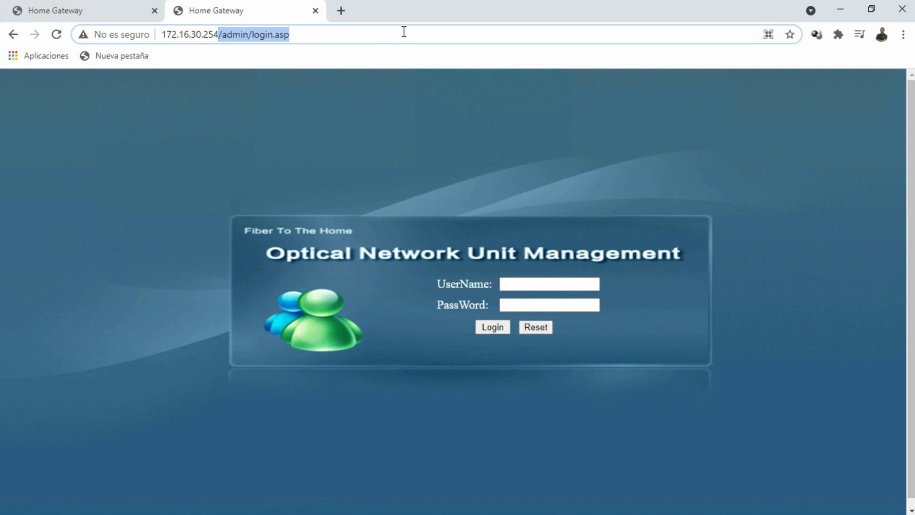
type(":")
type("90")
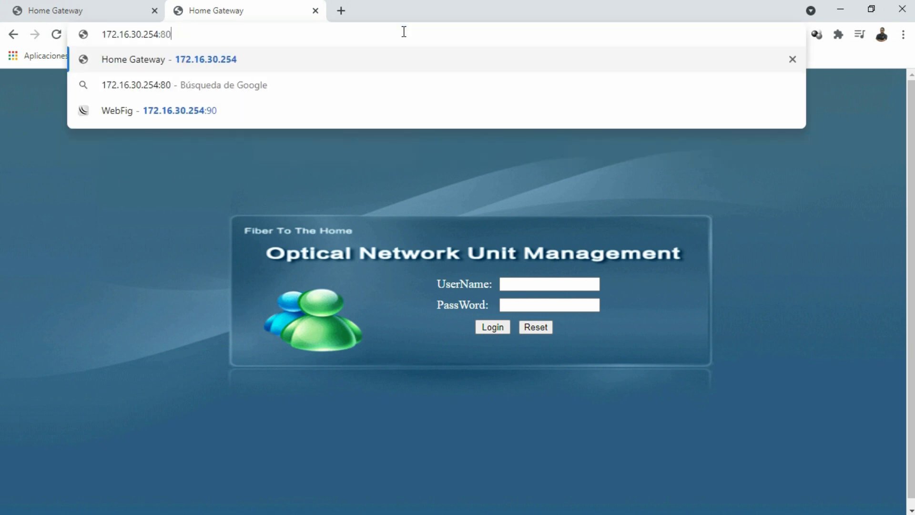
key("Return")
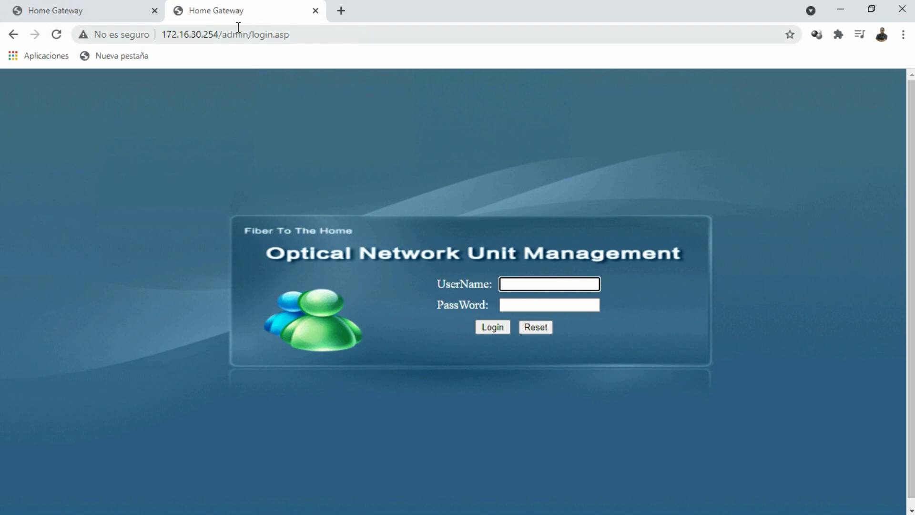
- Load 172.16.30.254:90 to test the forwarded port again
left_click_drag(220, 34, 407, 40)
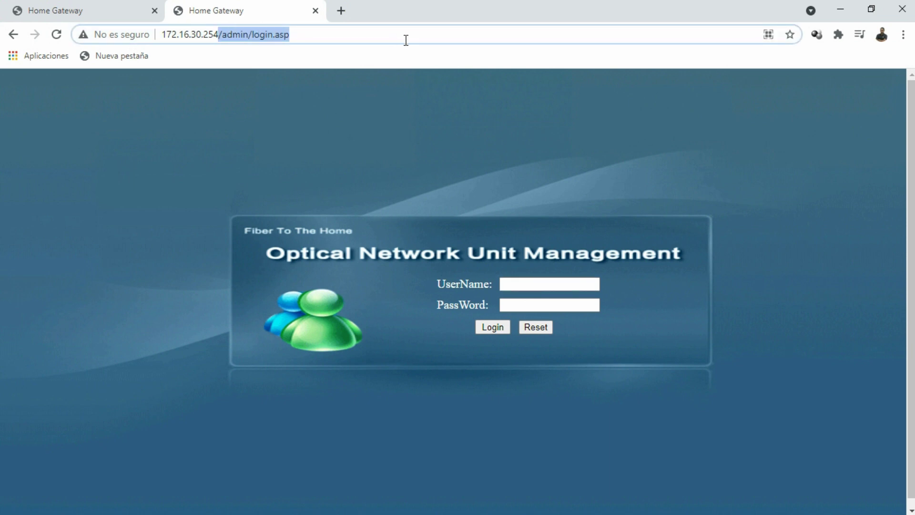
key("BackSpace")
type(":90")
key("Return")
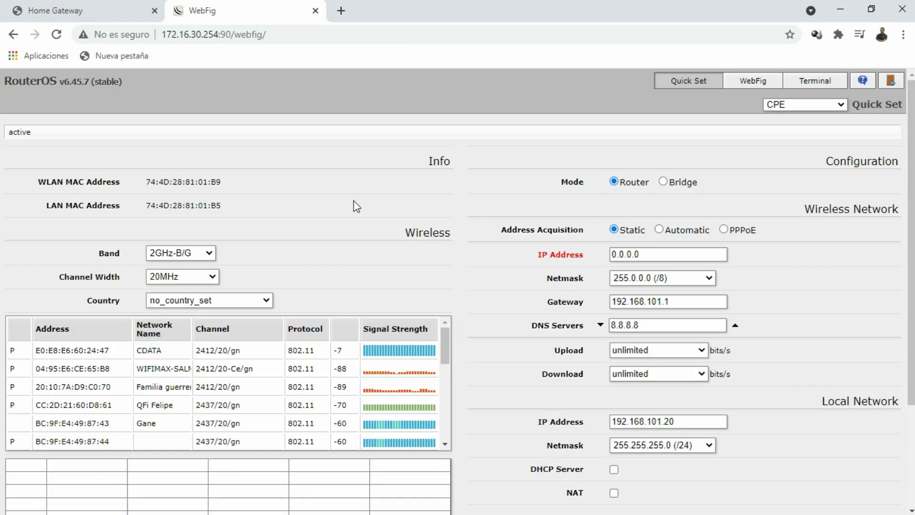
- Switch the MikroTik interface from Quick Set to WebFig and view the system's Routerboard information
left_click(758, 83)
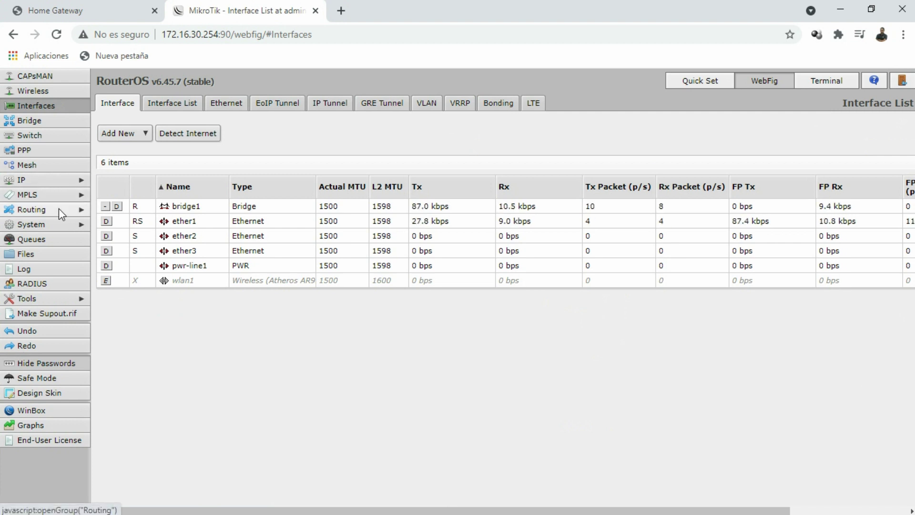
left_click(60, 223)
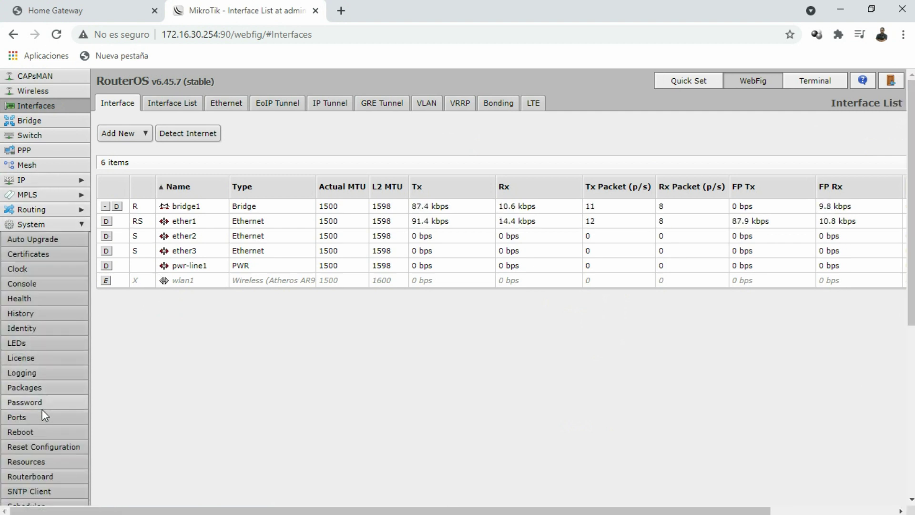
left_click(46, 474)
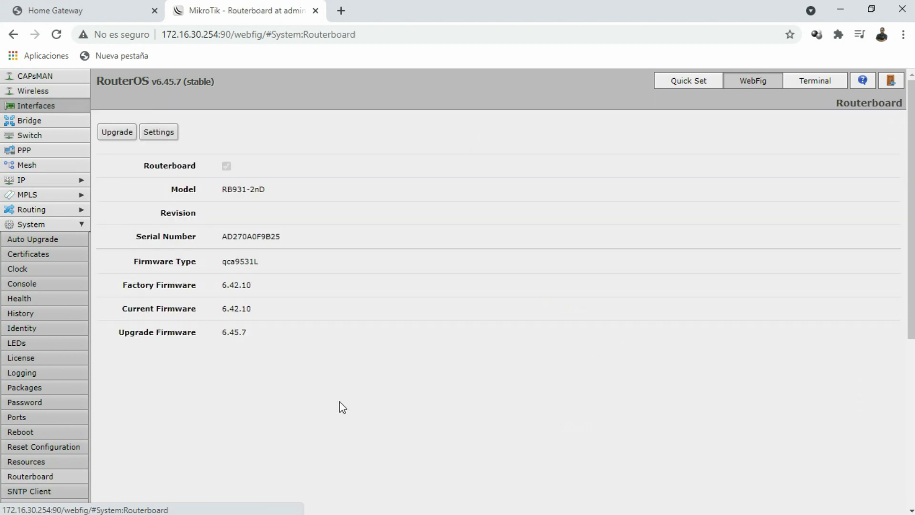